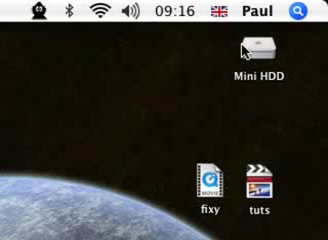
Step: Open Mini HDD and launch Disk Utility from Applications > Utilities
{"action": "double_click", "coordinate": [251, 52]}
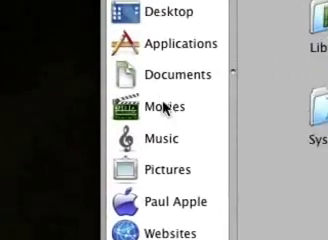
{"action": "left_click", "coordinate": [168, 69]}
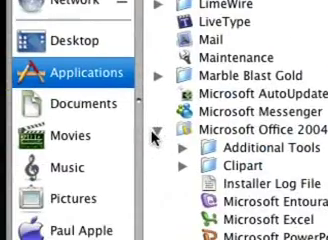
{"action": "left_click", "coordinate": [156, 131]}
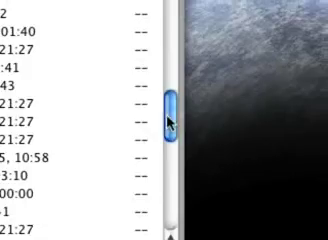
{"action": "left_click_drag", "start_coordinate": [170, 122], "coordinate": [167, 138]}
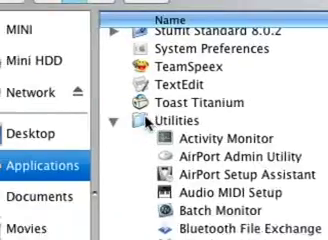
{"action": "left_click", "coordinate": [163, 124]}
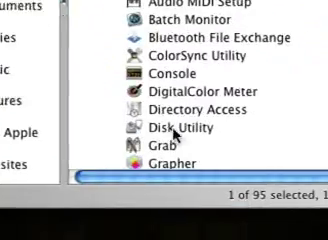
{"action": "left_click", "coordinate": [174, 135]}
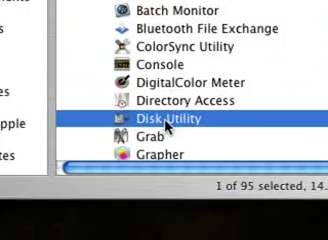
{"action": "double_click", "coordinate": [166, 125]}
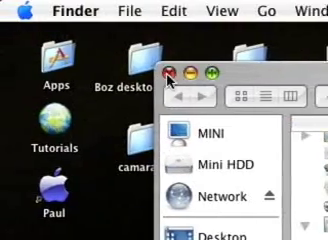
Step: Close the Finder window and move the fixy and tuts icons up and left
{"action": "left_click", "coordinate": [168, 74]}
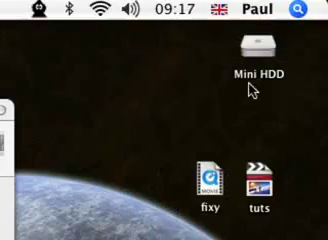
{"action": "left_click_drag", "start_coordinate": [193, 115], "coordinate": [278, 127]}
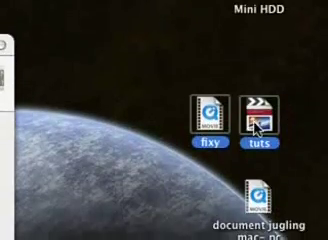
{"action": "left_click_drag", "start_coordinate": [258, 160], "coordinate": [140, 117]}
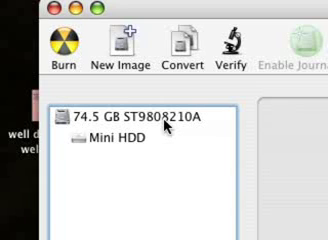
Step: Select the 74.5 GB ST9808210A drive after briefly checking its Mini HDD volume
{"action": "left_click", "coordinate": [166, 125]}
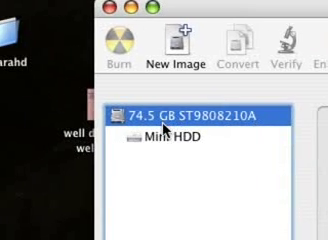
{"action": "left_click", "coordinate": [166, 127]}
{"action": "left_click", "coordinate": [166, 122]}
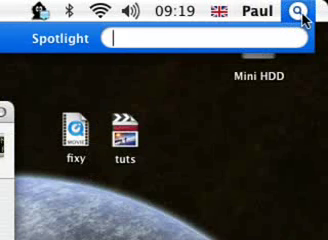
{"action": "type", "text": "dick"}
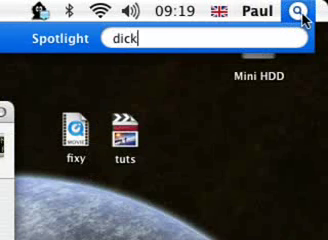
Step: Correct the 'disk' Spotlight search and open Disk Utility from the results
{"action": "key", "text": "BackSpace"}
{"action": "key", "text": "BackSpace"}
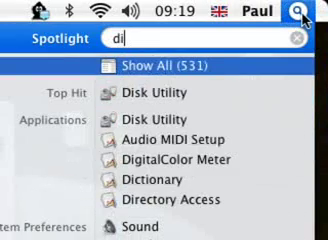
{"action": "type", "text": "sk"}
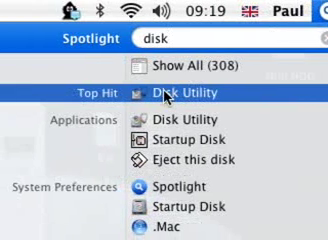
{"action": "left_click", "coordinate": [167, 97]}
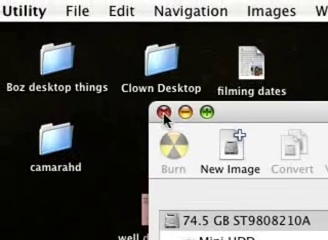
Step: Close the Disk Utility window, returning to the Finder desktop
{"action": "left_click", "coordinate": [157, 90]}
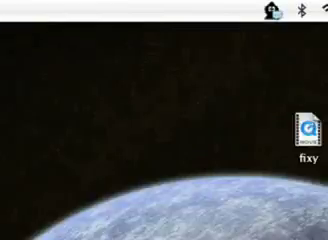